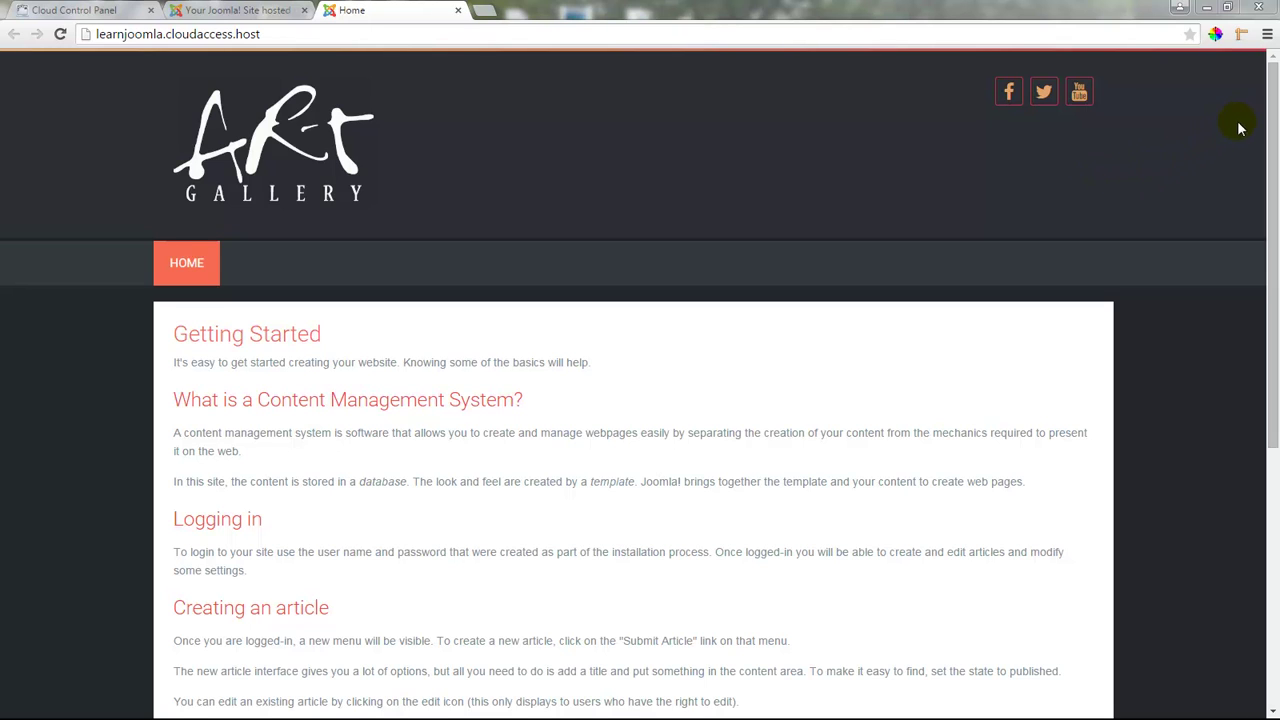
In the admin back end, show the Menu settings of the Cloudbase3 - Custom template style
drag(1273, 109, 1266, 160)
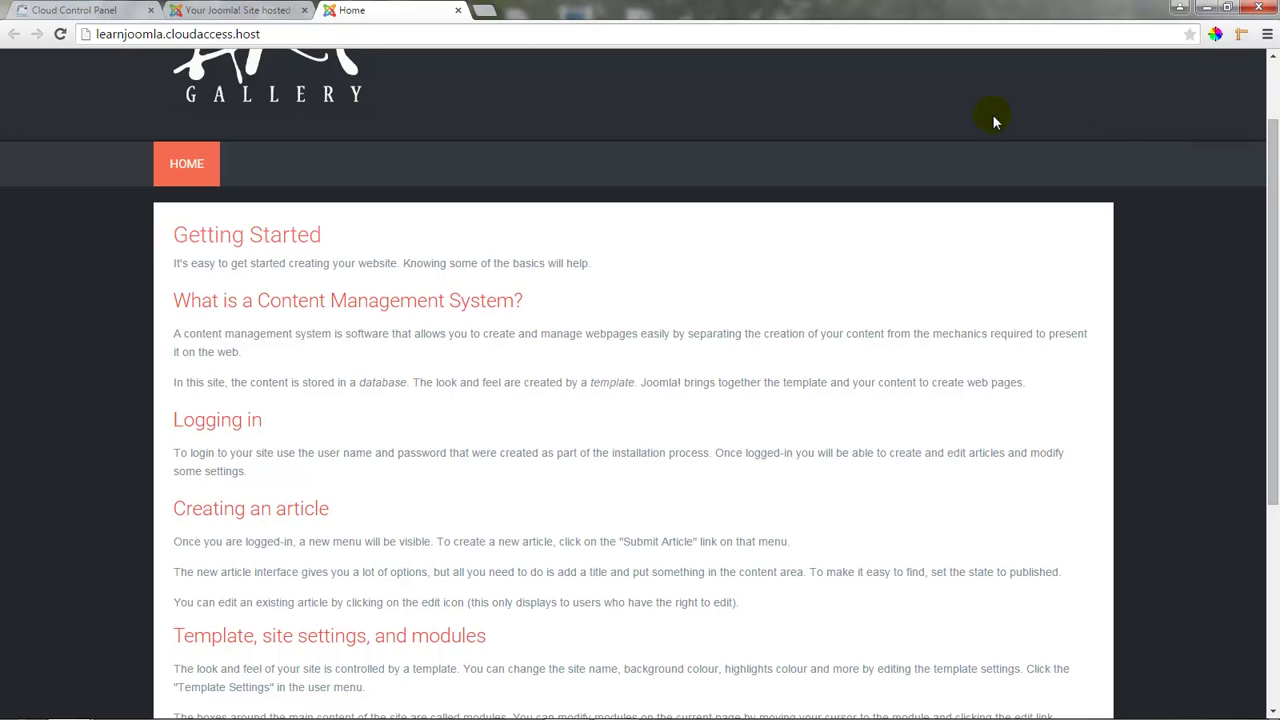
click(289, 19)
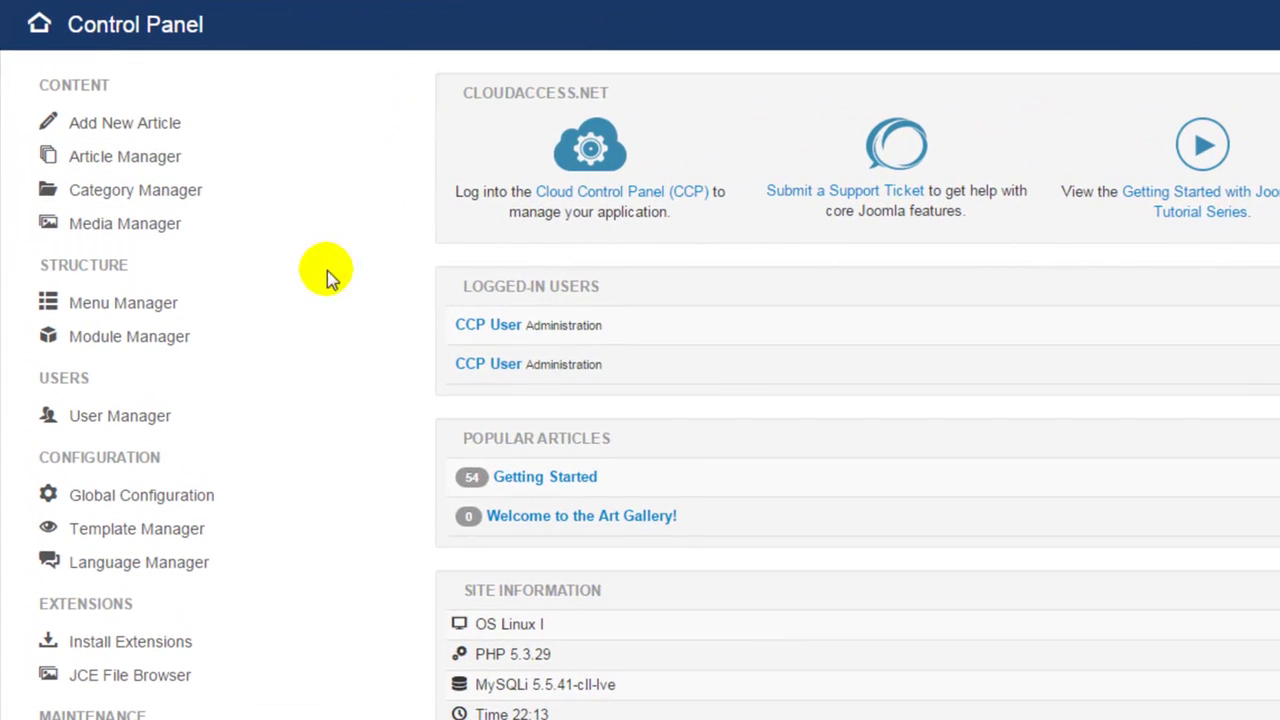
click(262, 532)
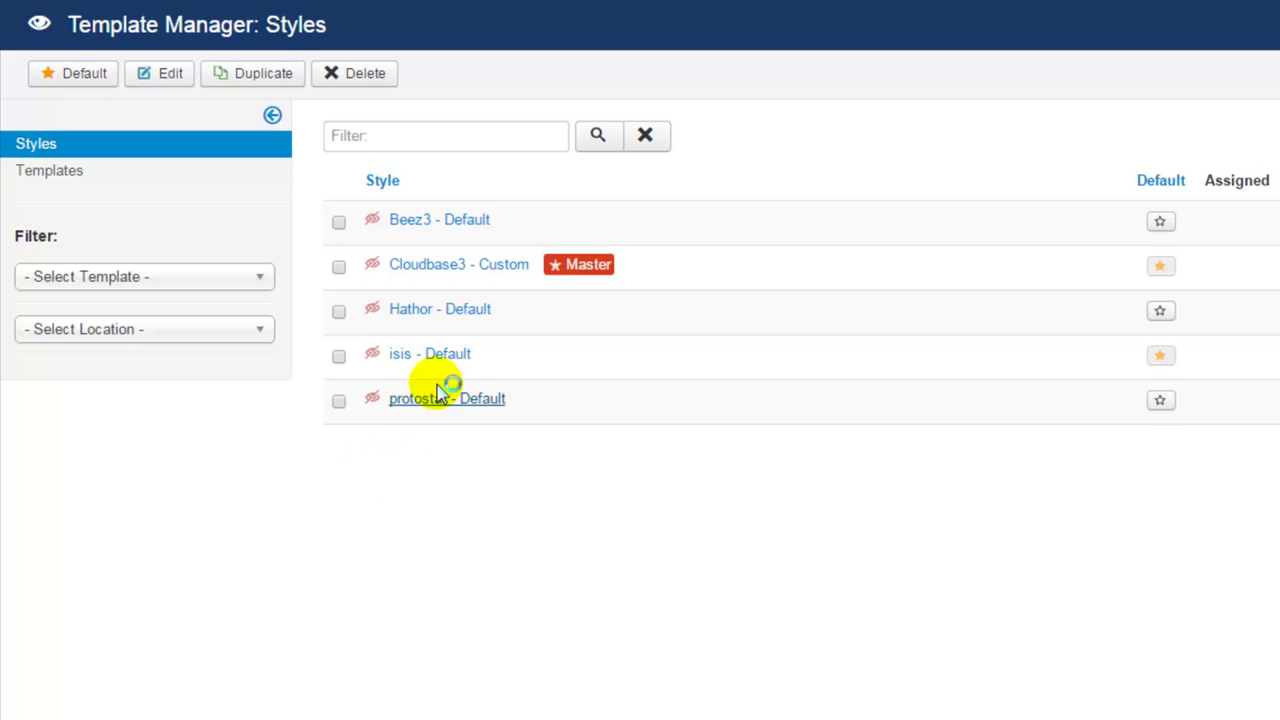
click(483, 277)
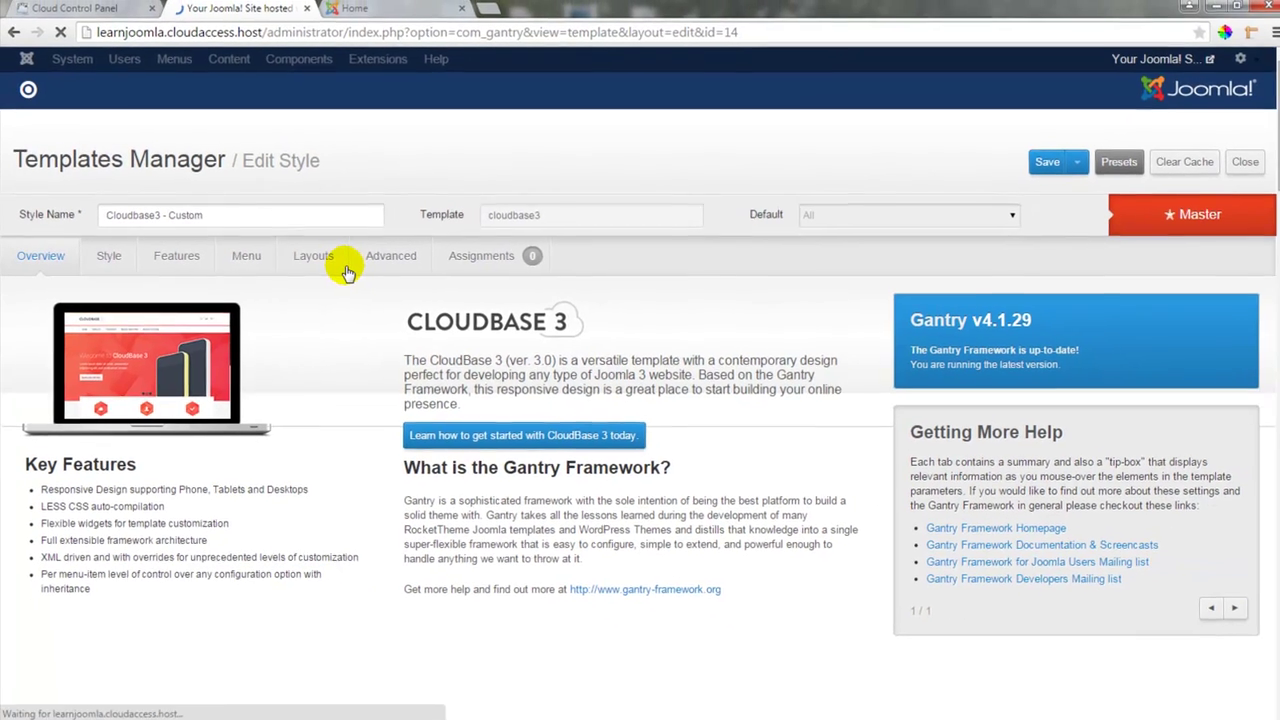
click(251, 262)
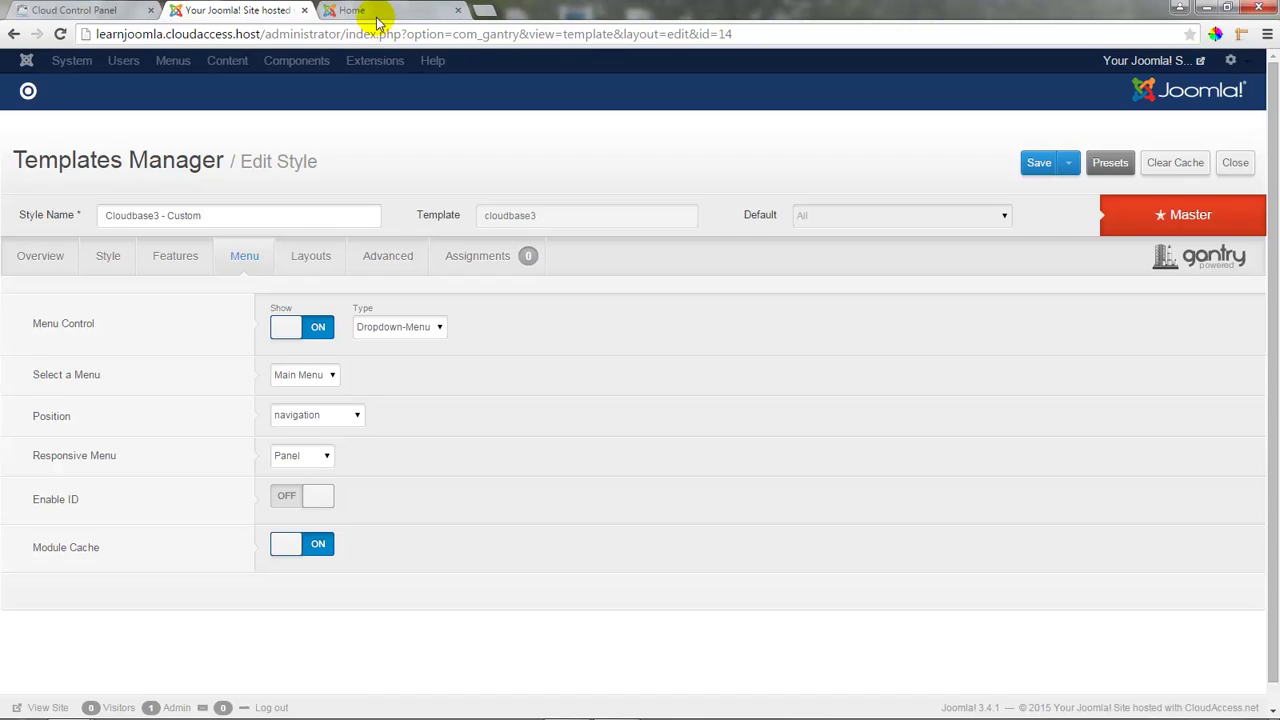
click(368, 12)
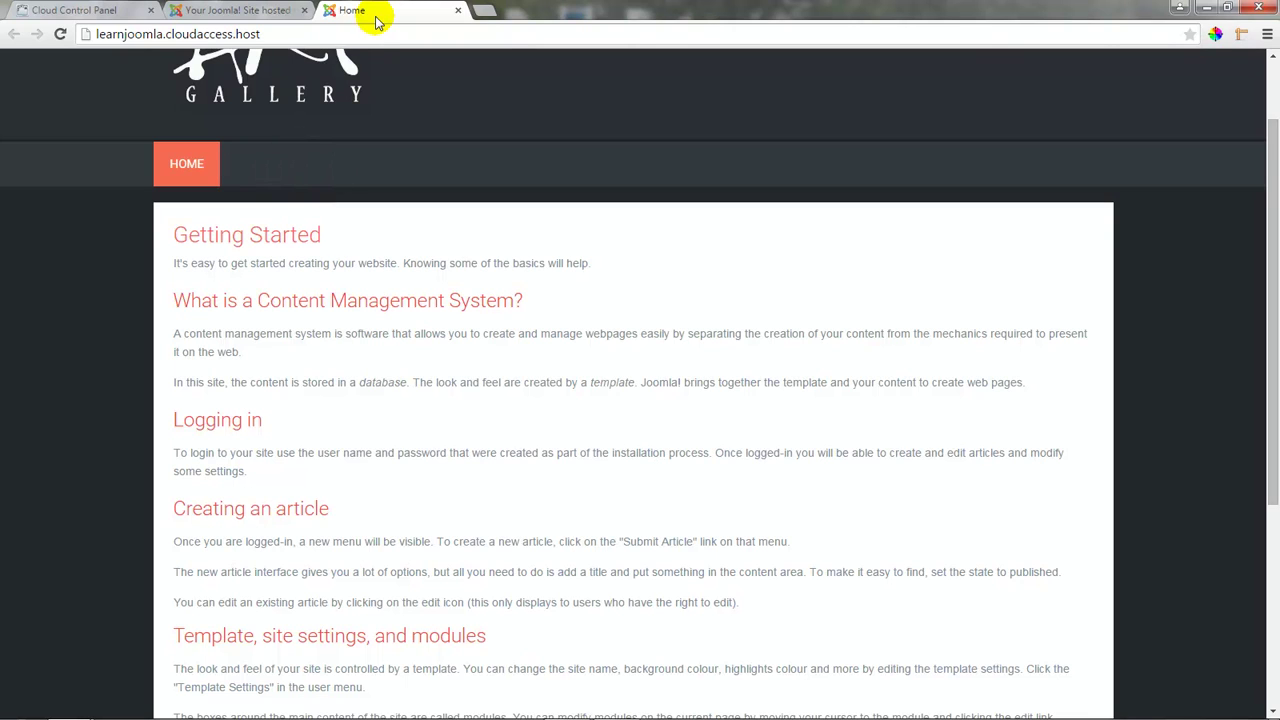
click(262, 12)
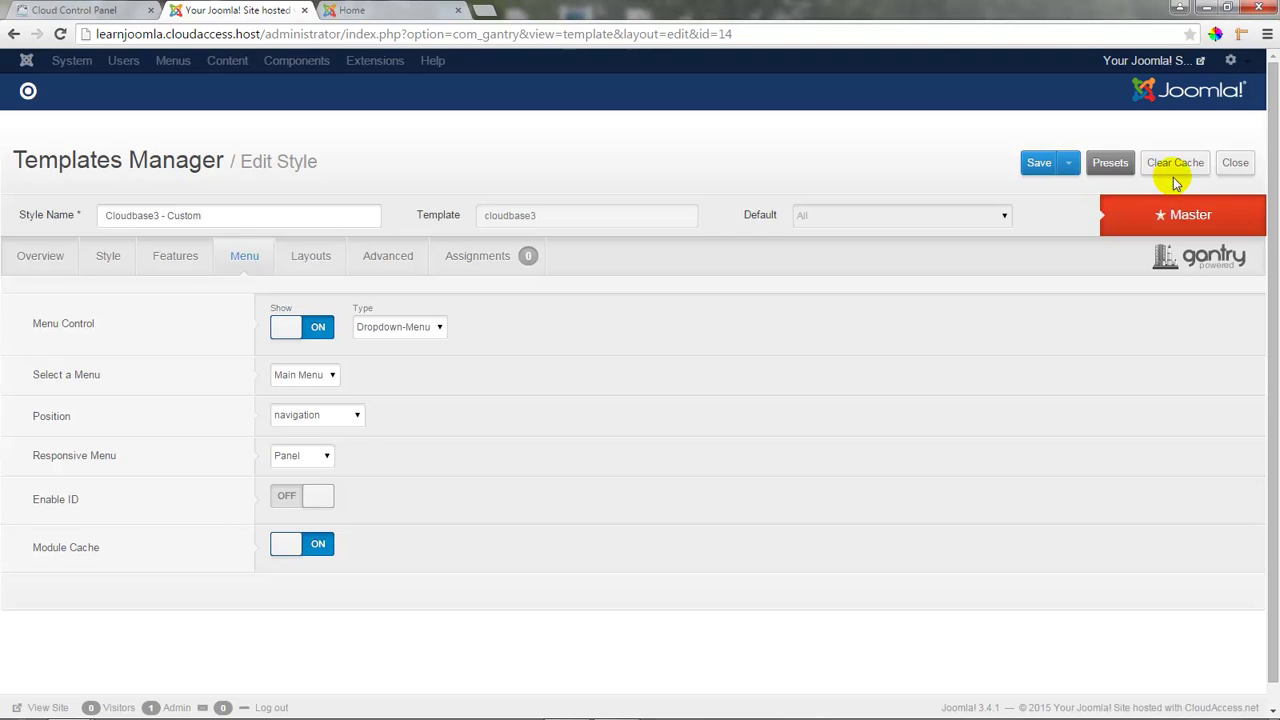
Close the template style and go through the Control Panel to the Menu Manager
click(1230, 164)
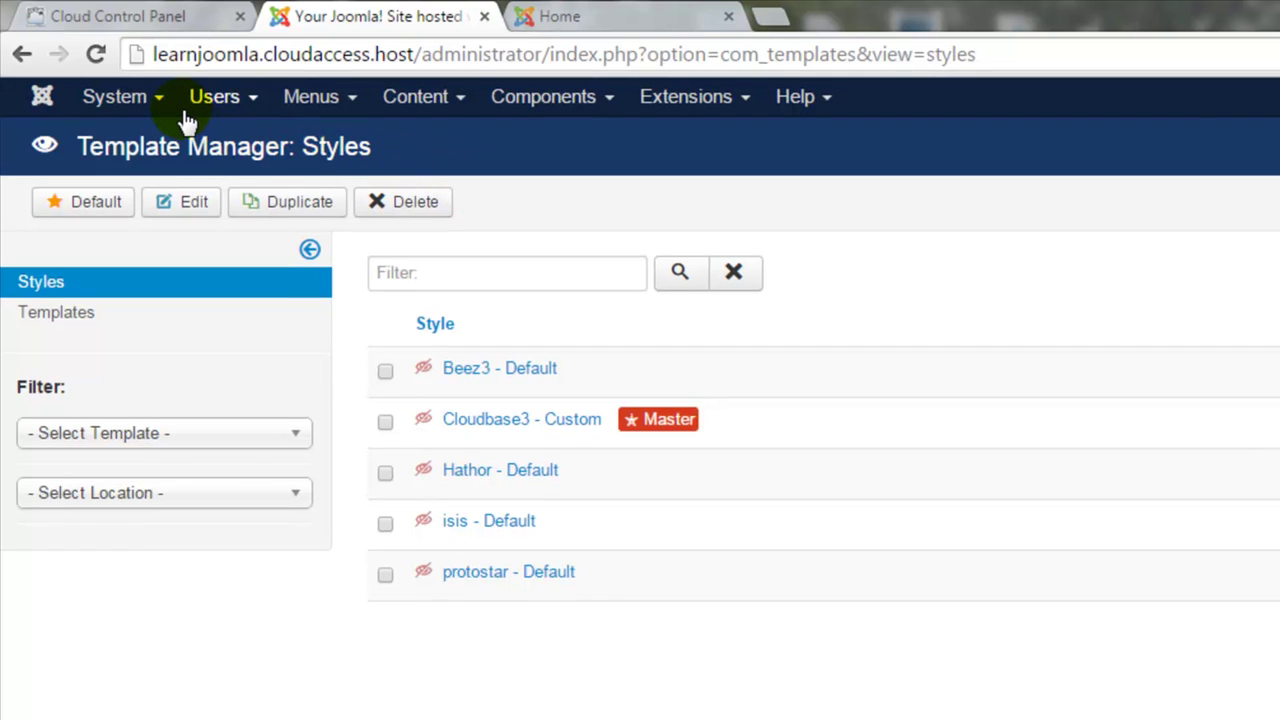
click(166, 112)
click(170, 143)
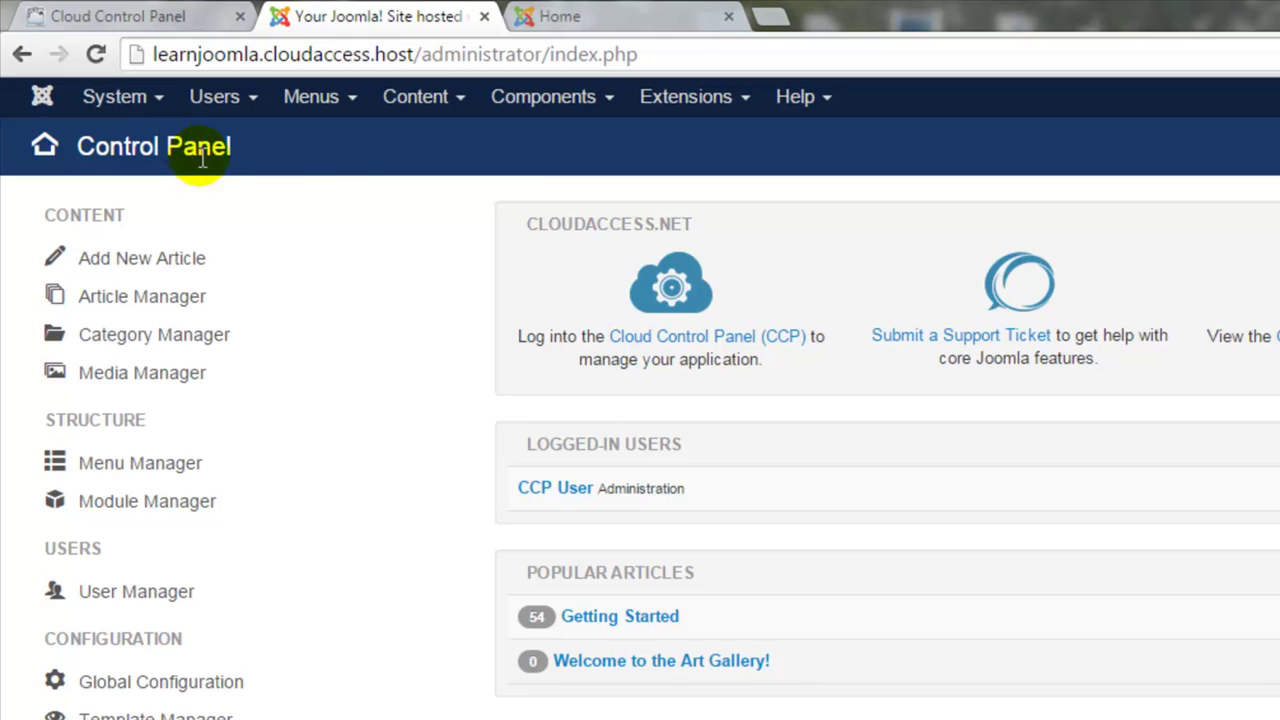
click(352, 100)
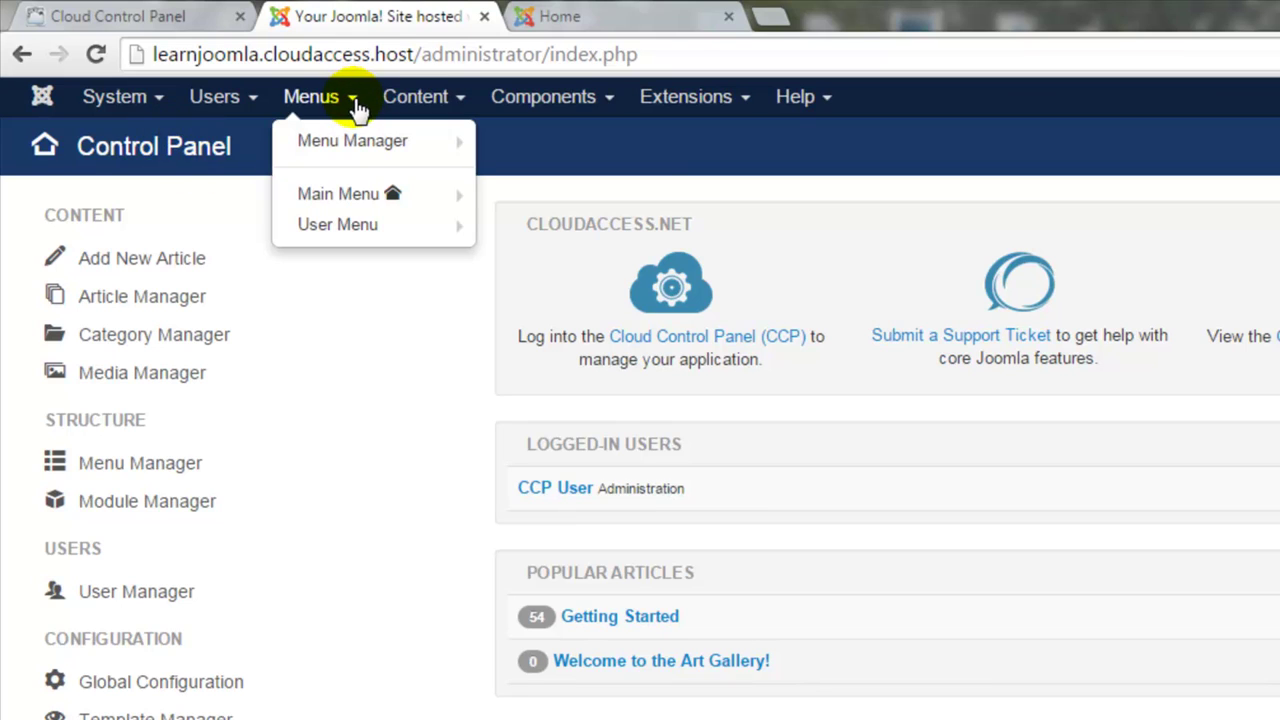
mouse_move(352, 141)
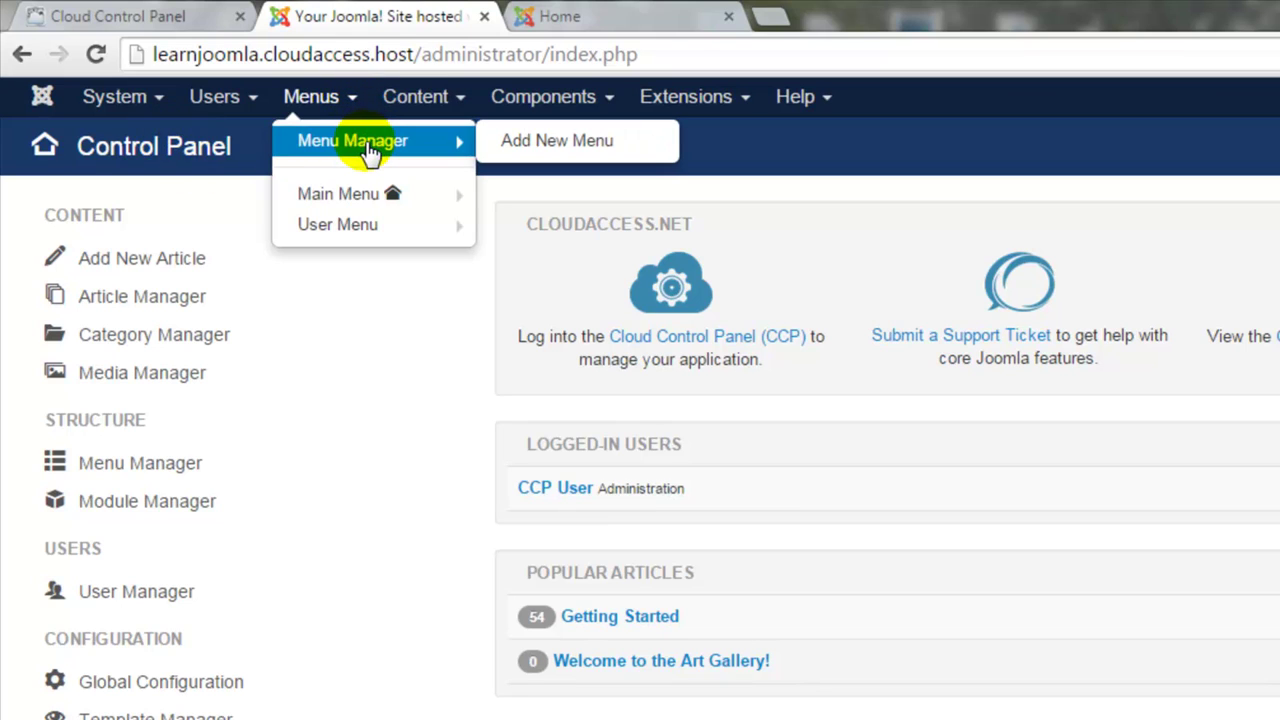
click(226, 474)
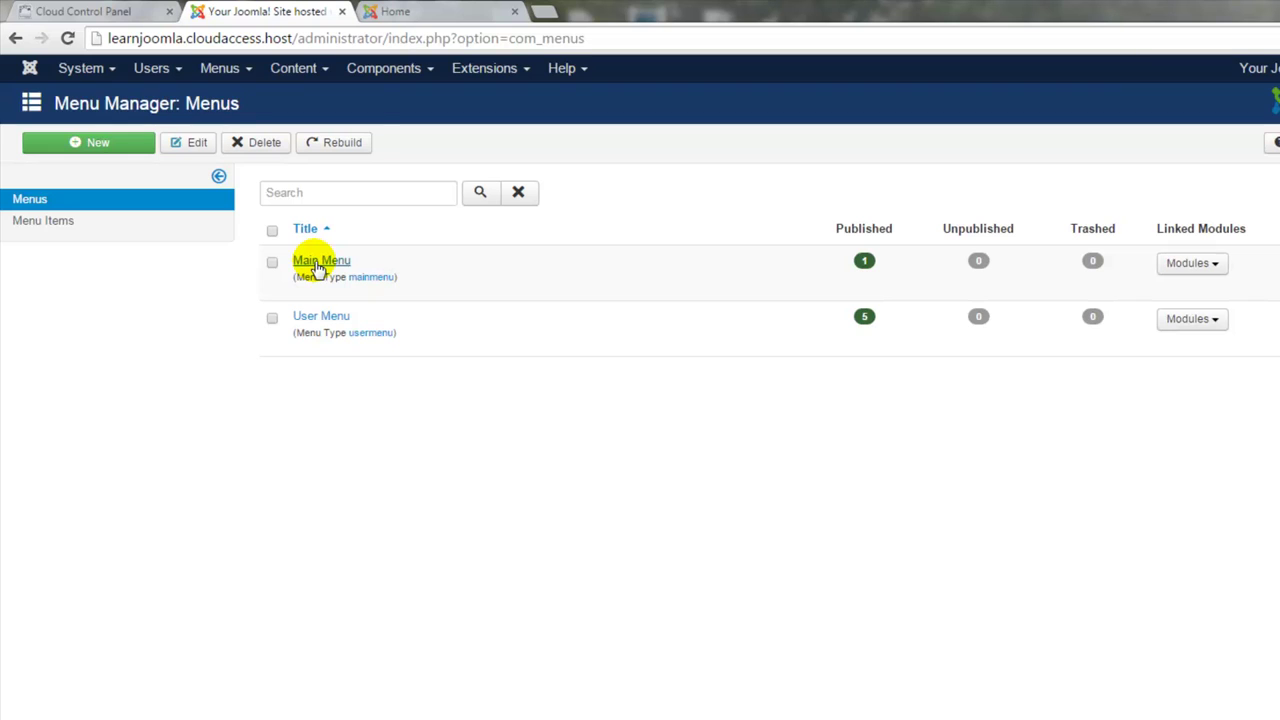
Open Main Menu in the Menu Manager to list its Home item
click(318, 264)
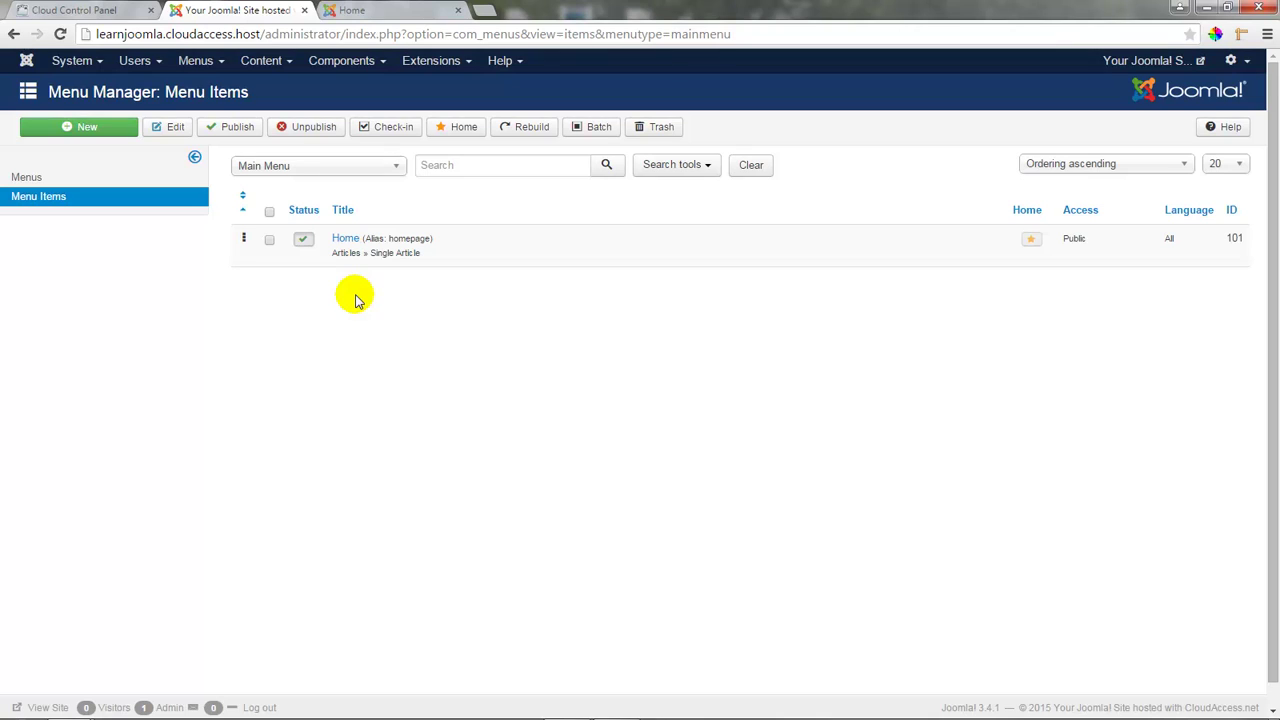
Edit the Home menu item and replace its title 'Home' with 'Art Gallery Home'
click(346, 240)
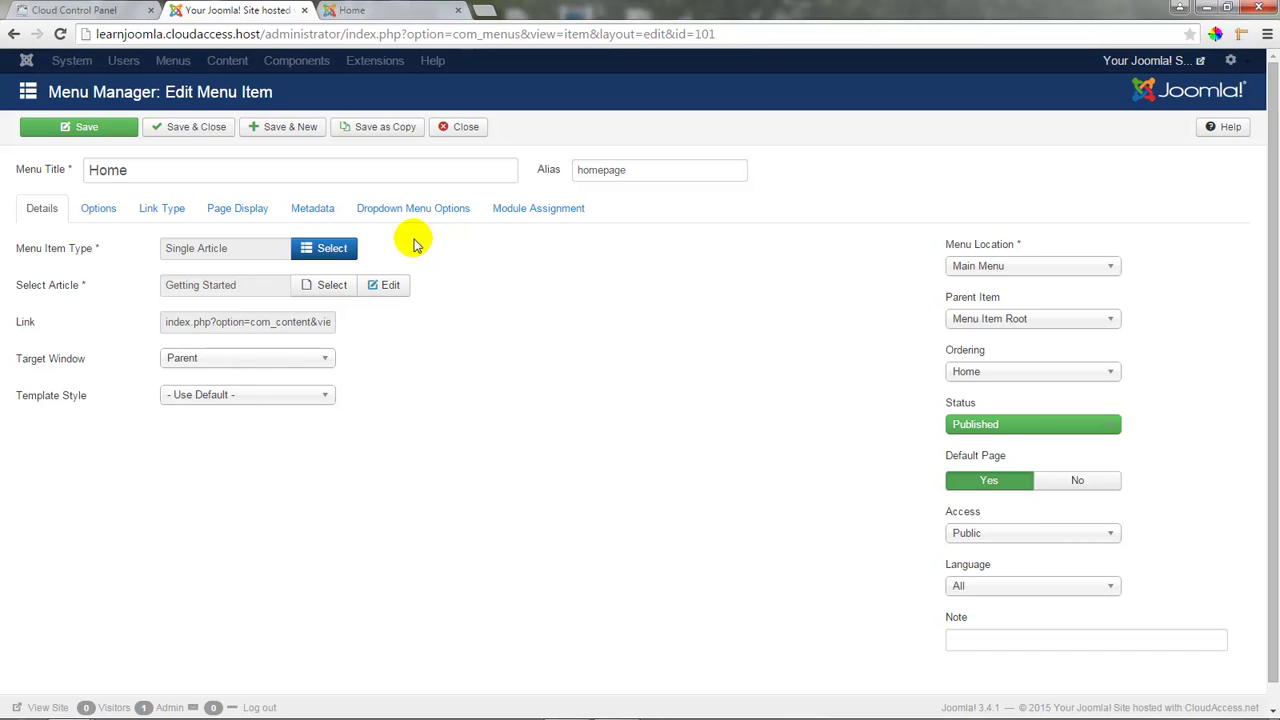
click(130, 170)
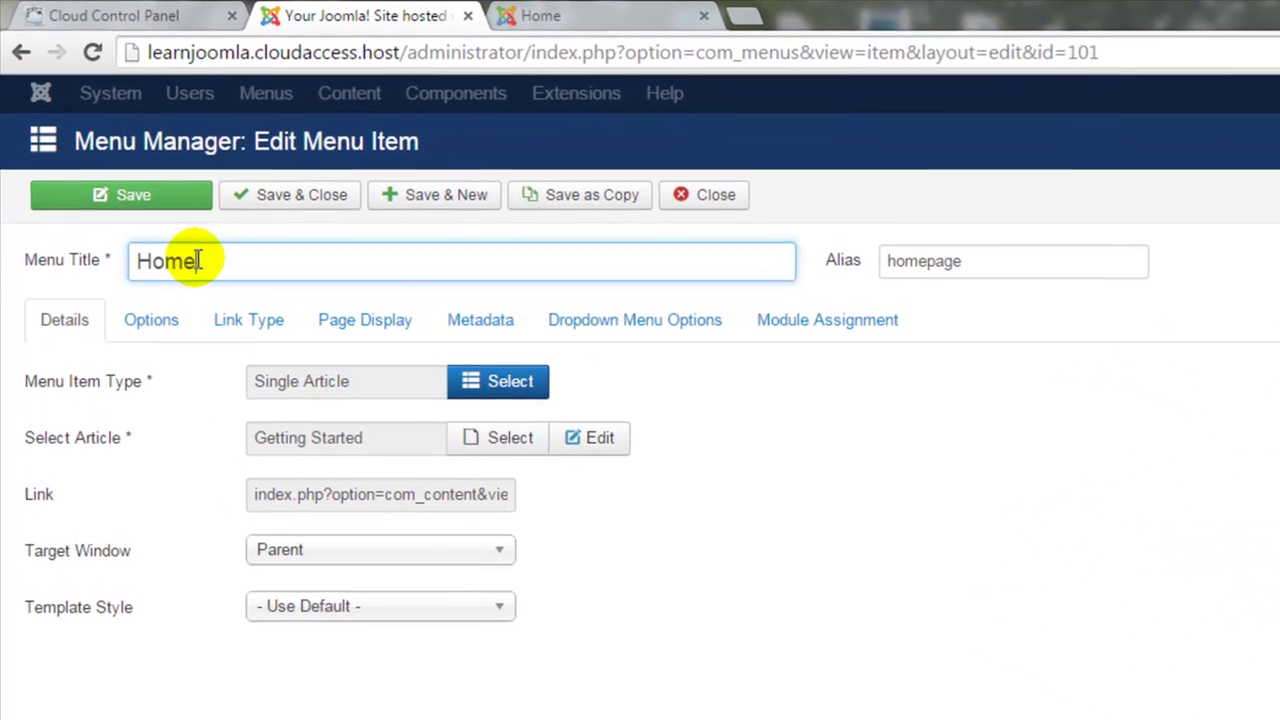
drag(198, 261, 140, 256)
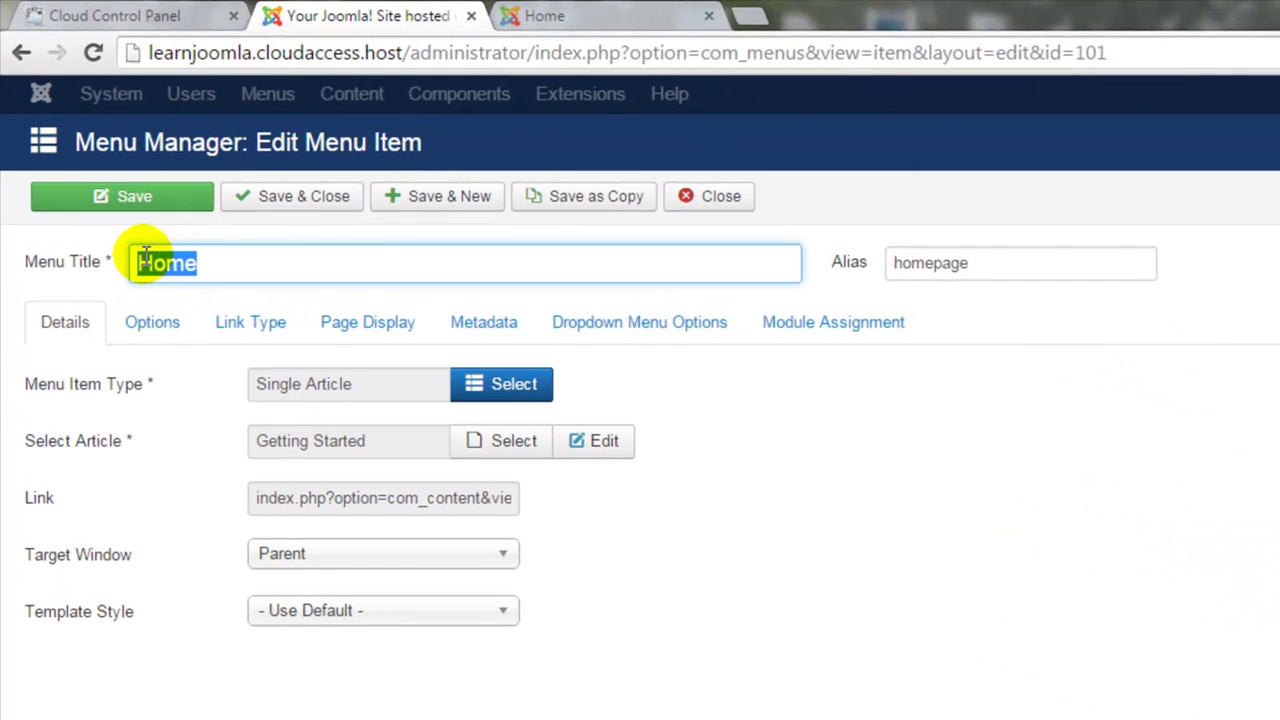
text(A)
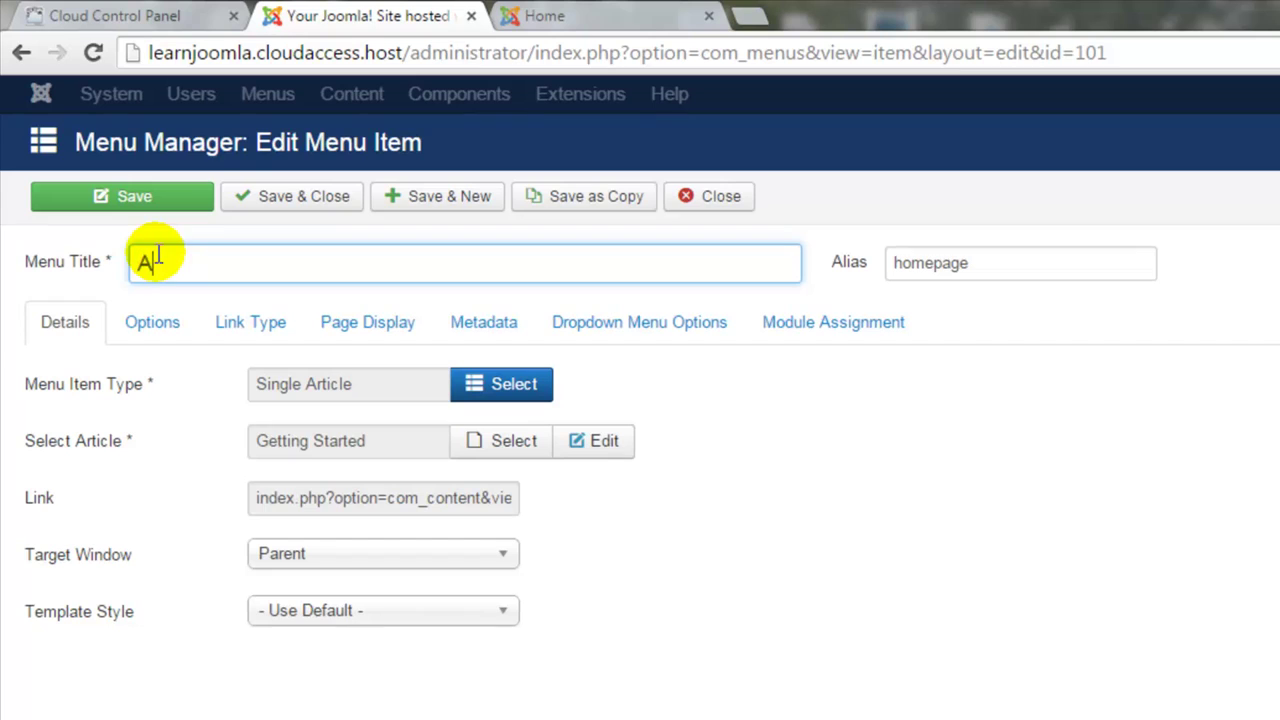
text(rt Gallery )
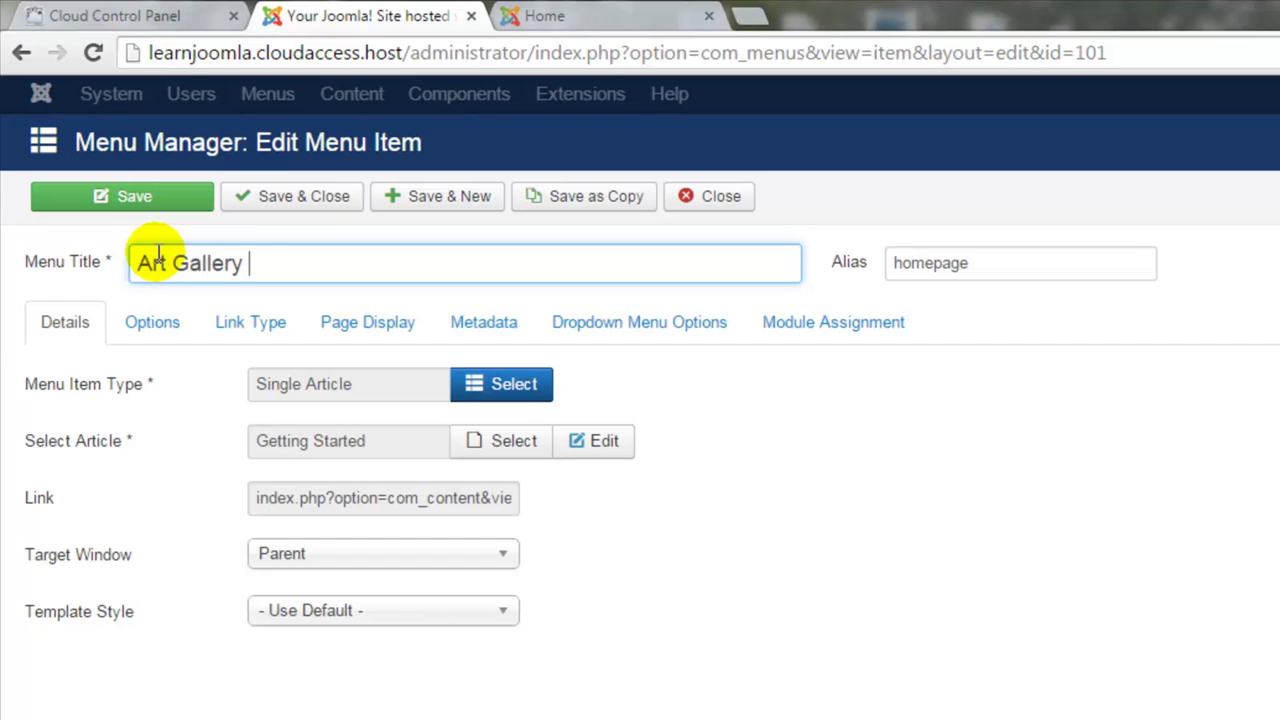
text(Home)
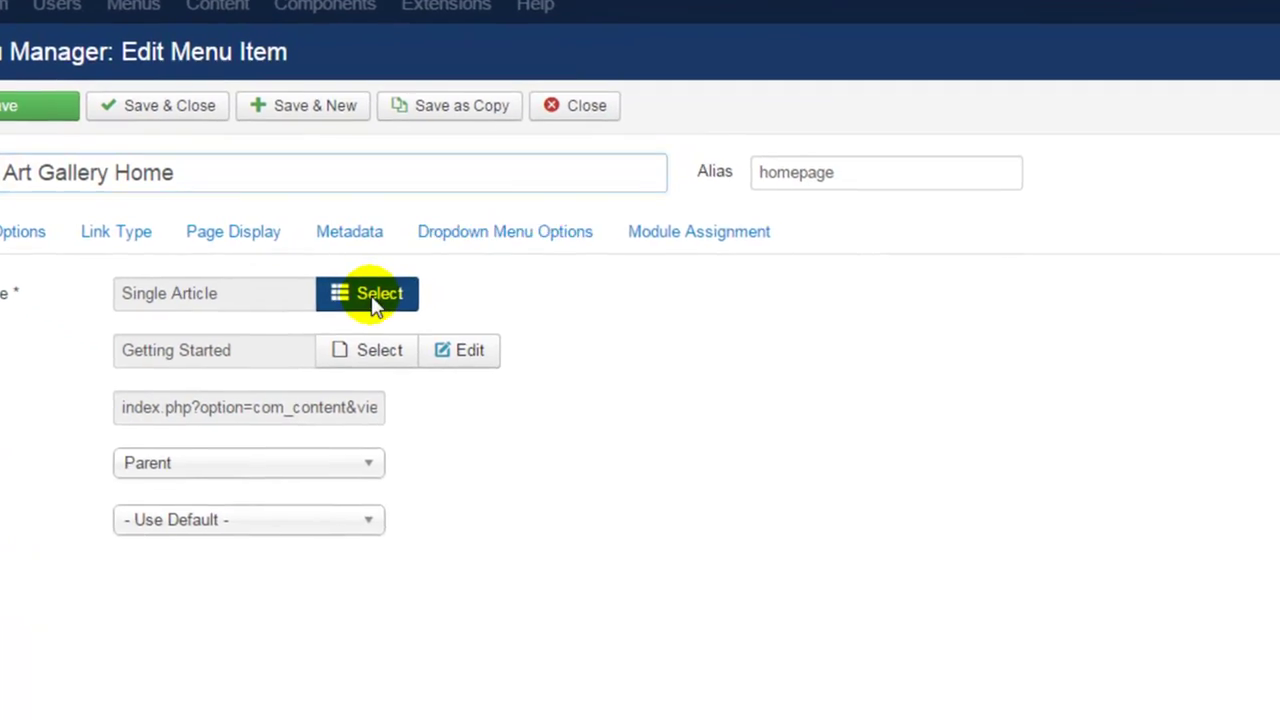
click(375, 298)
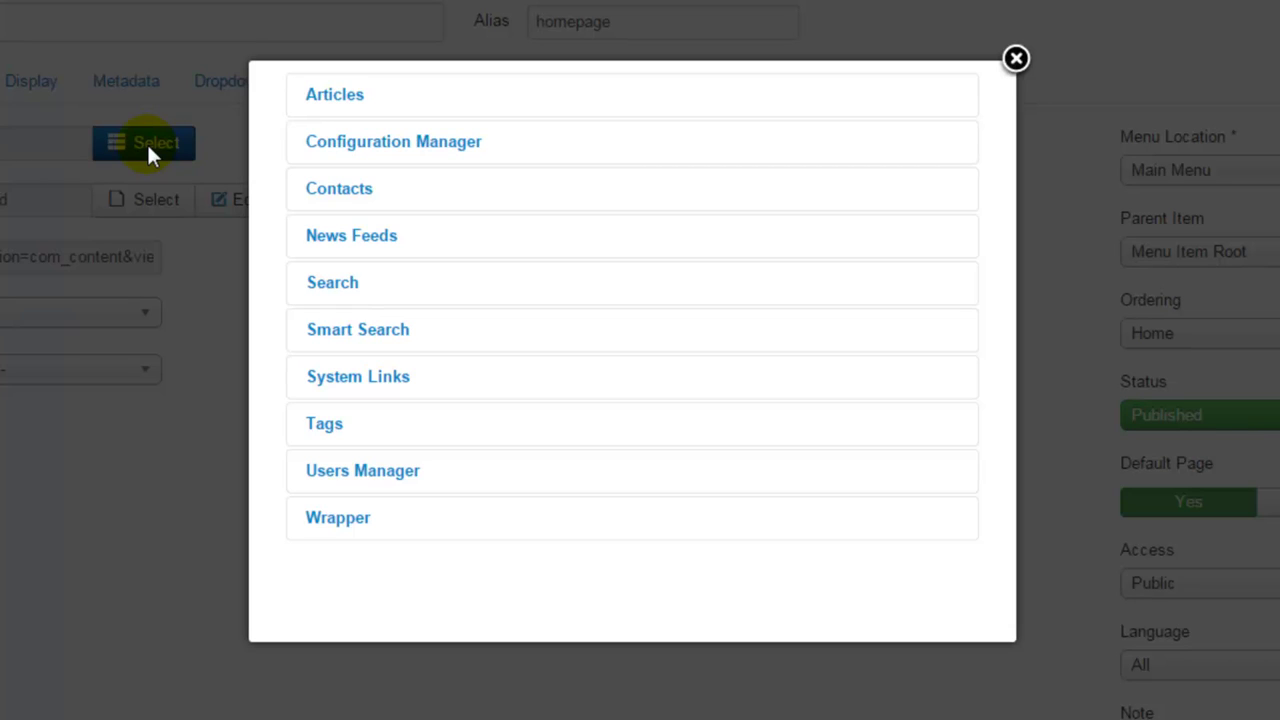
click(318, 108)
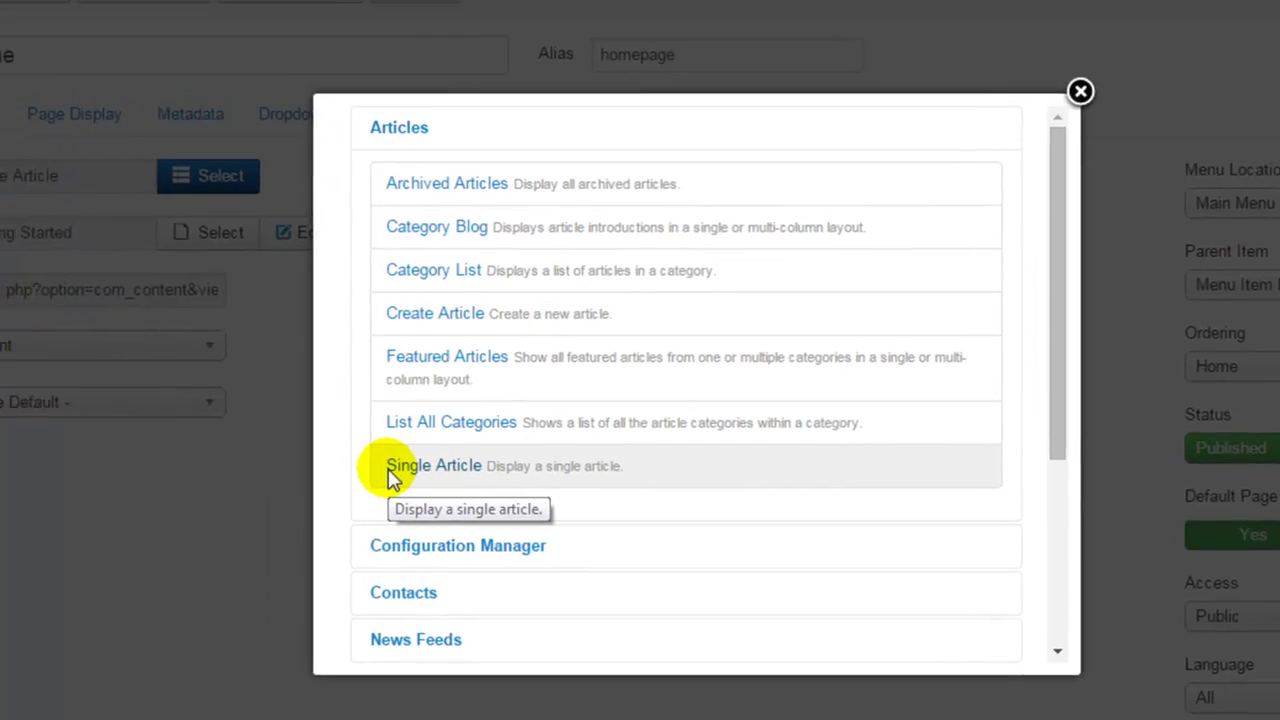
click(330, 440)
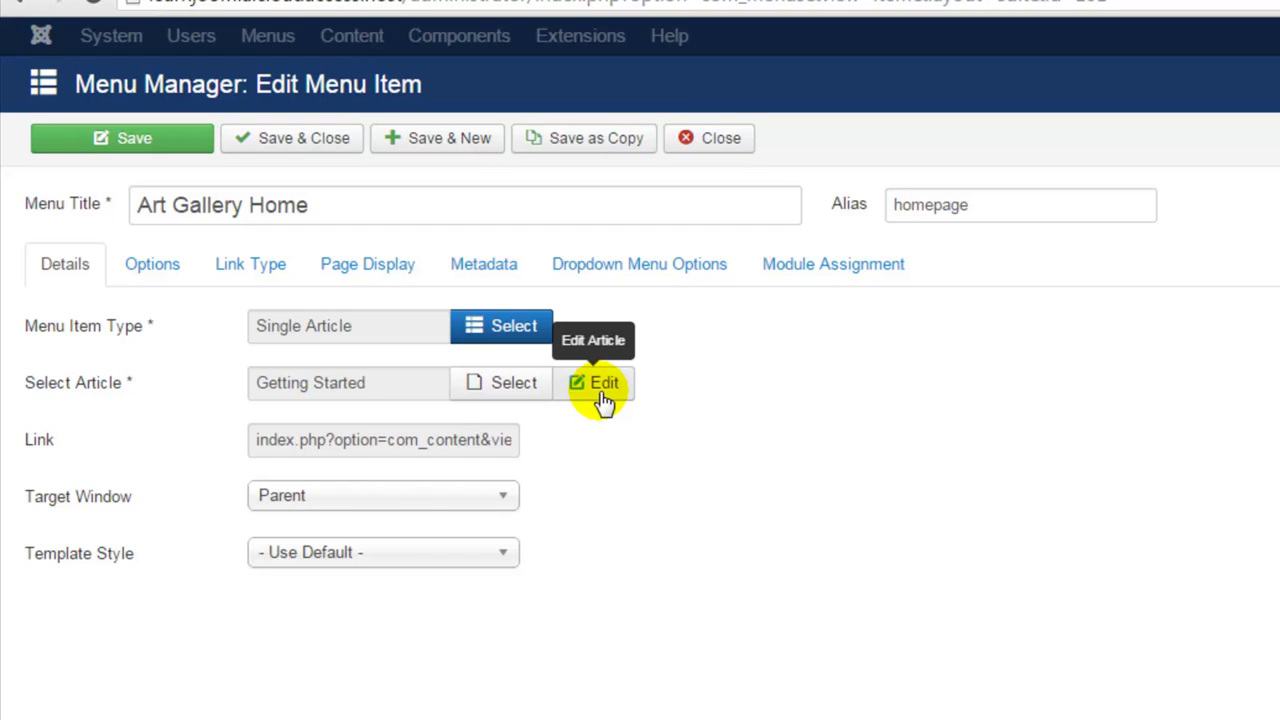
Choose 'Welcome to the Art Gallery!' as the menu item's linked article, replacing Getting Started
click(520, 396)
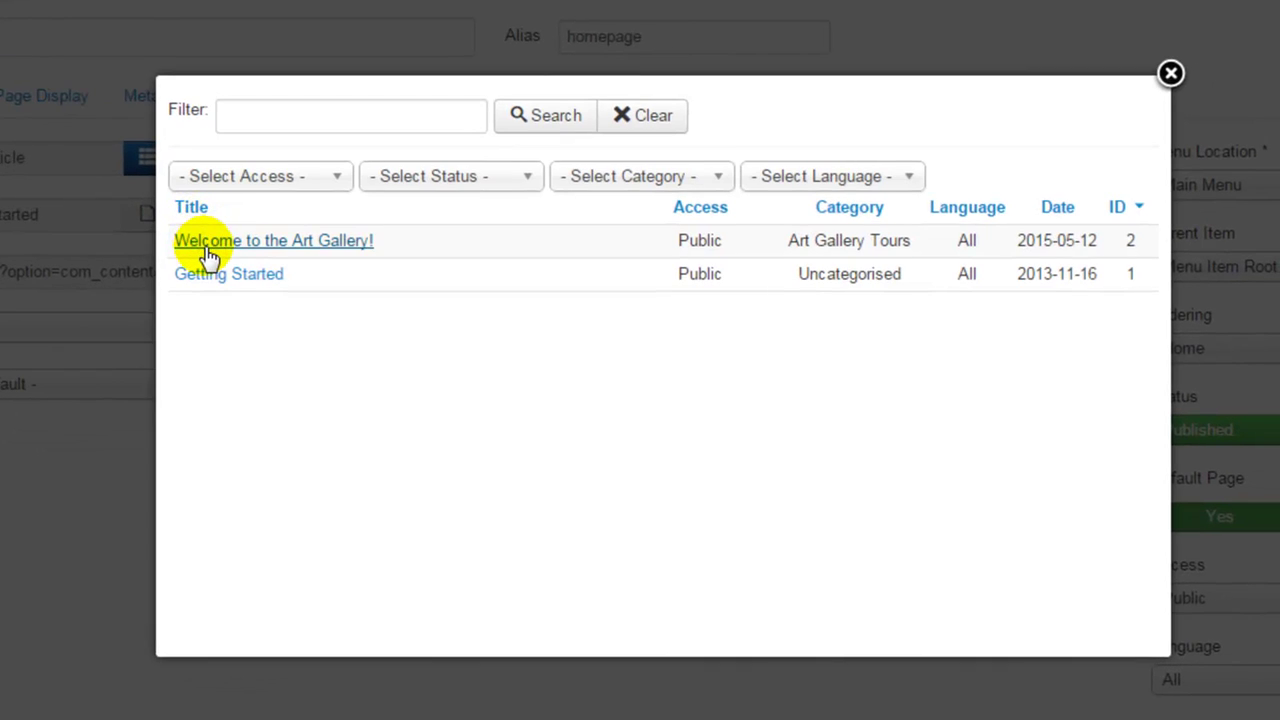
click(206, 248)
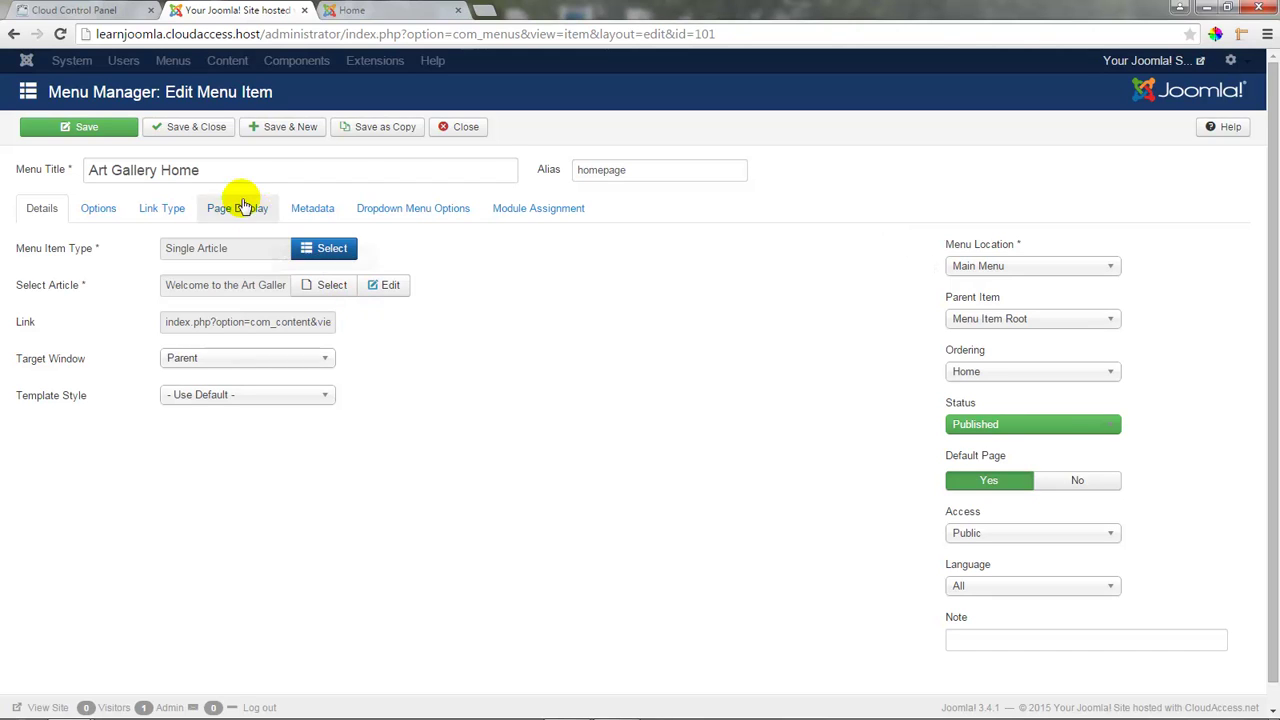
Save the Art Gallery Home item and reload the site's front page to check it
click(120, 137)
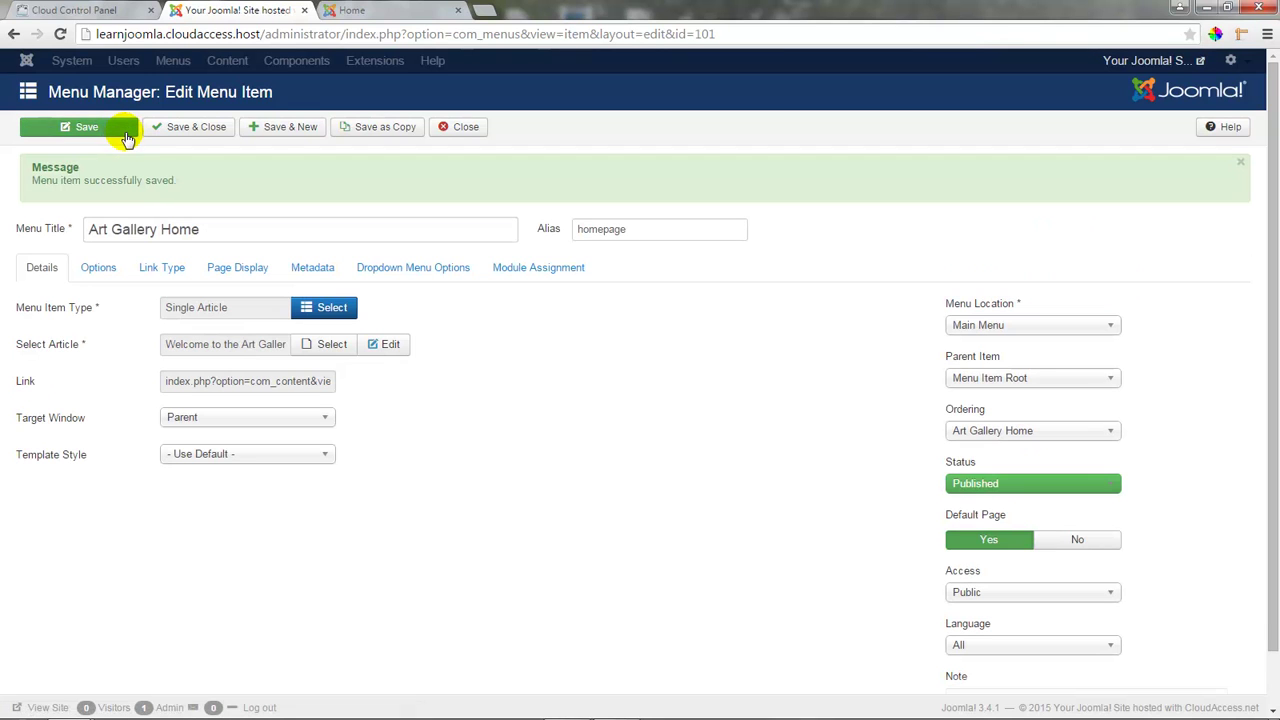
click(365, 10)
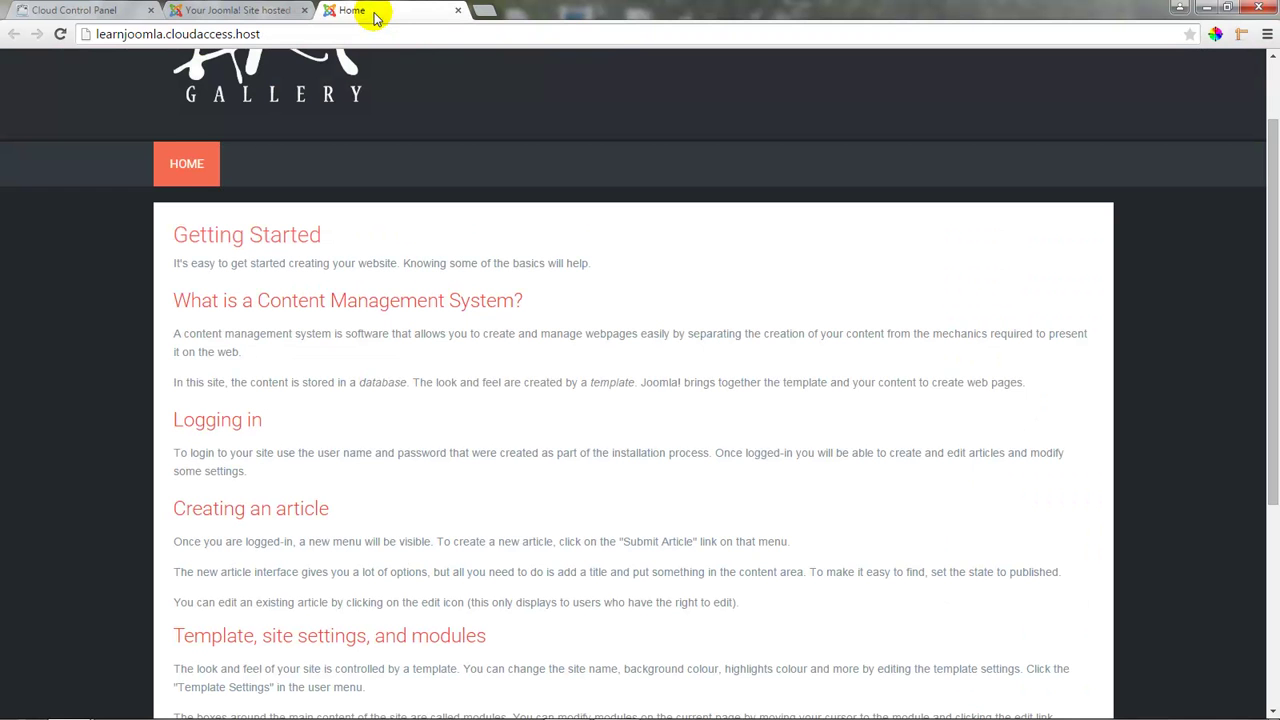
click(60, 34)
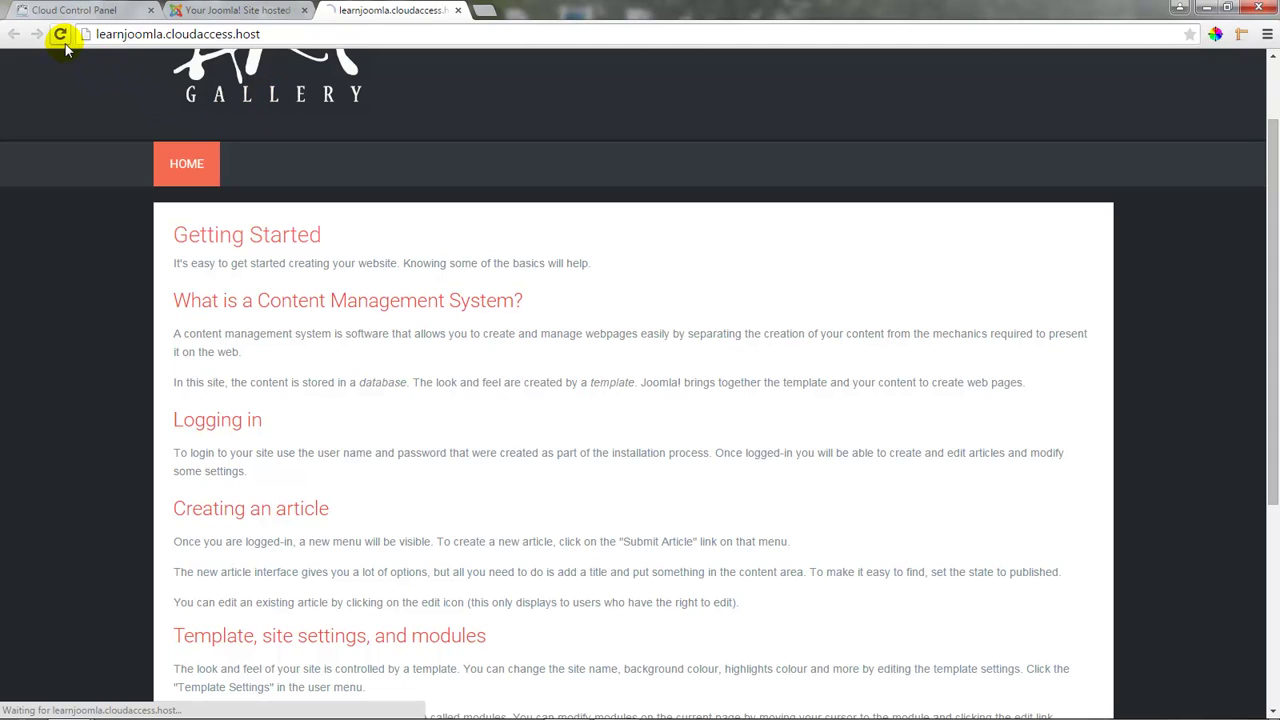